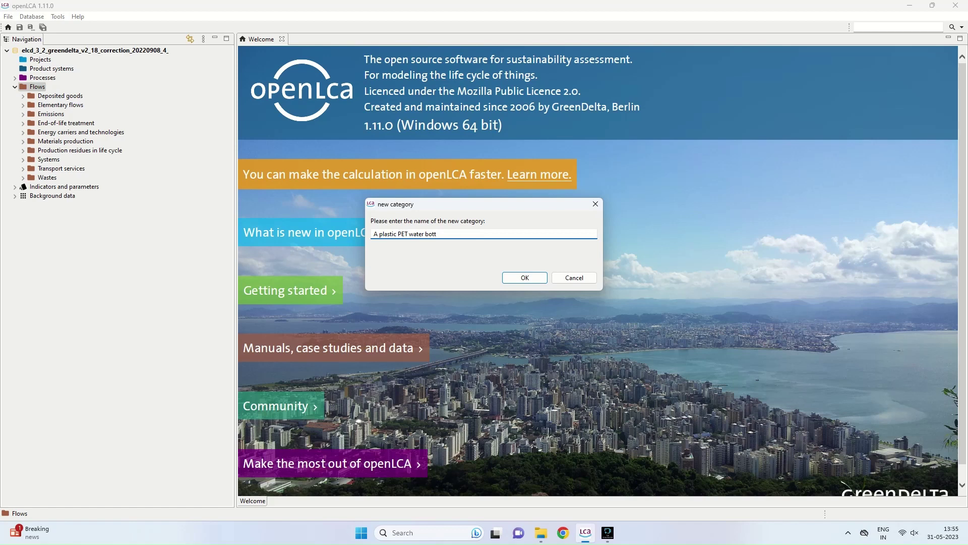
- Complete the new Flows category name 'A plastic PET water bottle' and confirm it
type("le")
key("Return")
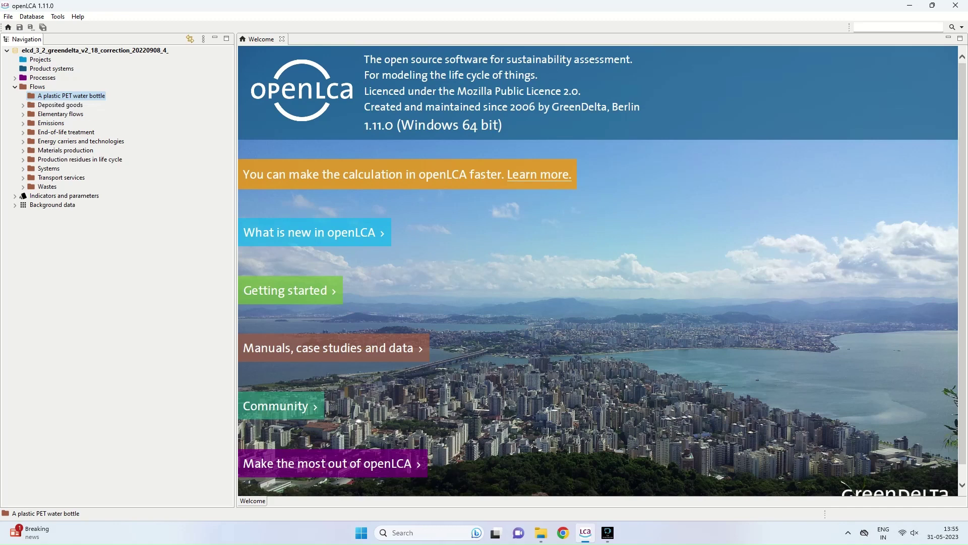
- Create a Product flow 'Granulates(PET,HDPE,PE)' with Mass reference in the bottle category
right_click(32, 96)
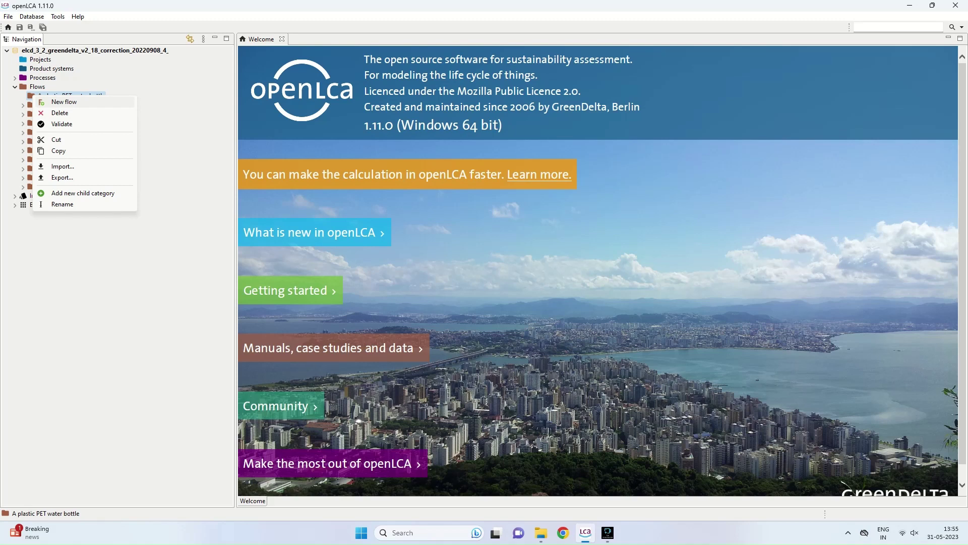
left_click(64, 101)
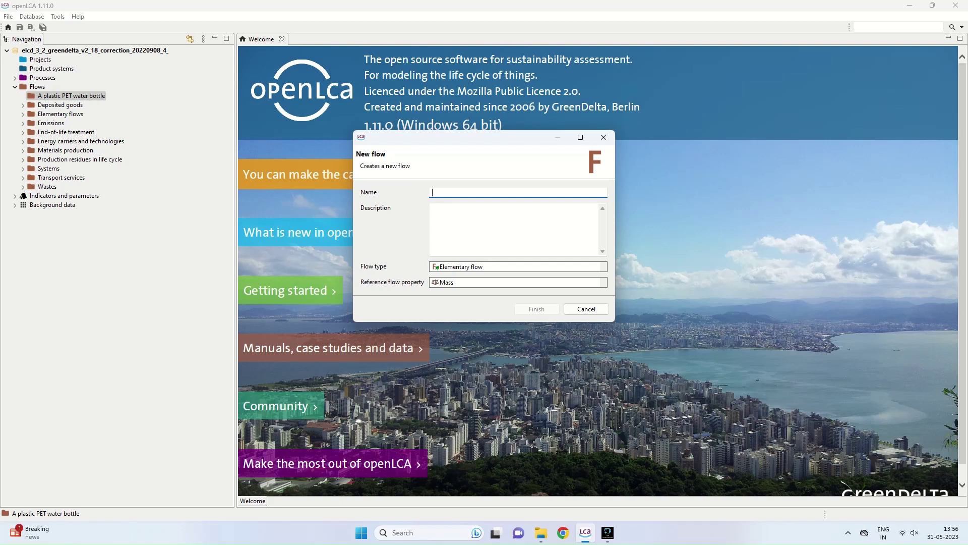
type("Granulates(PET,HDPE")
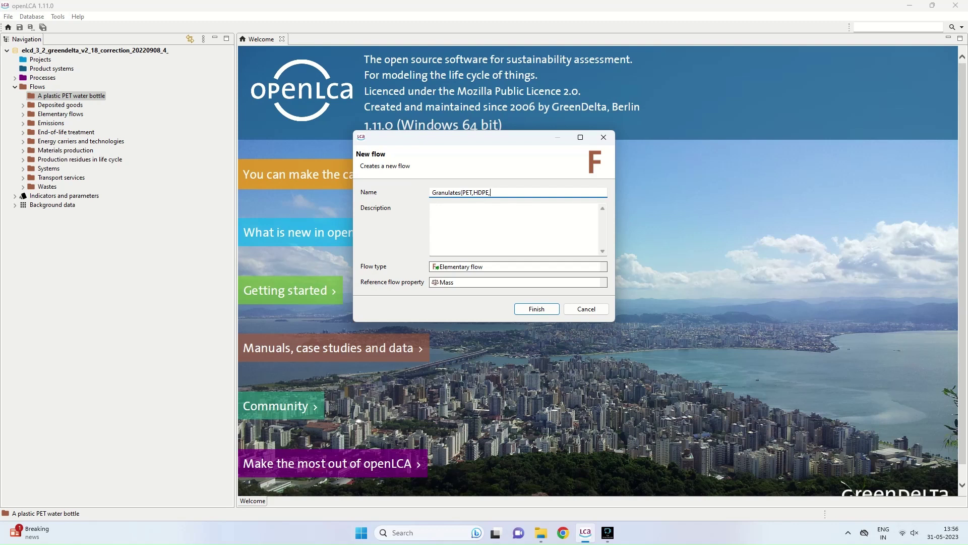
type(",PE")
left_click(517, 266)
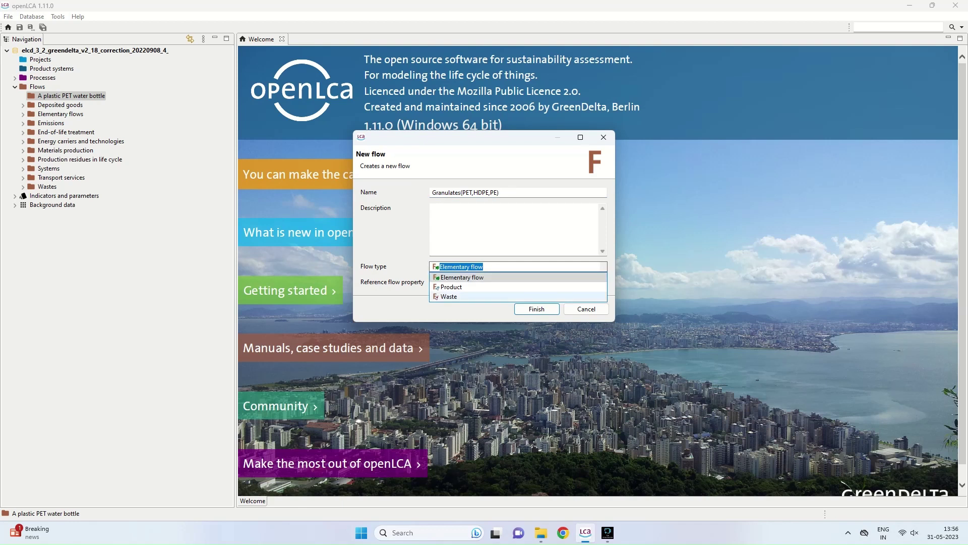
left_click(451, 287)
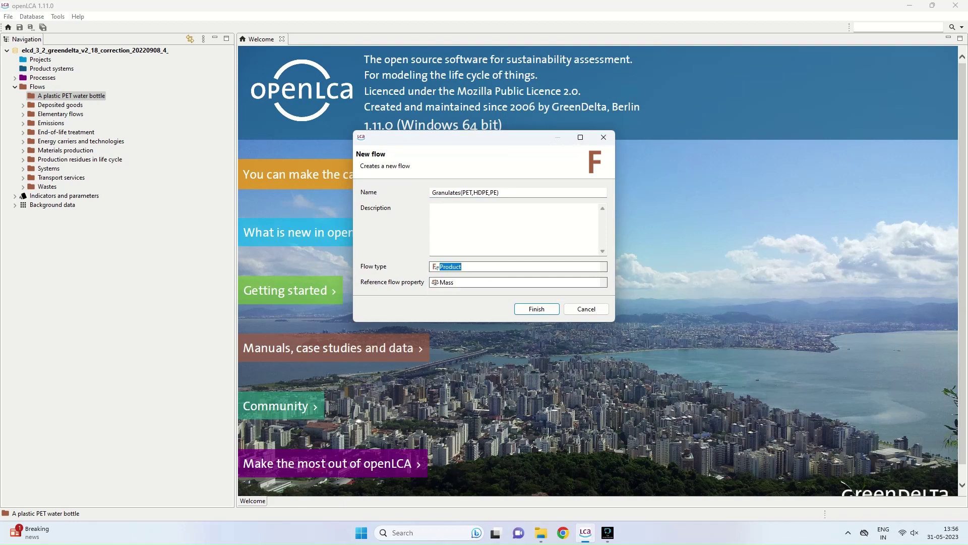
left_click(536, 309)
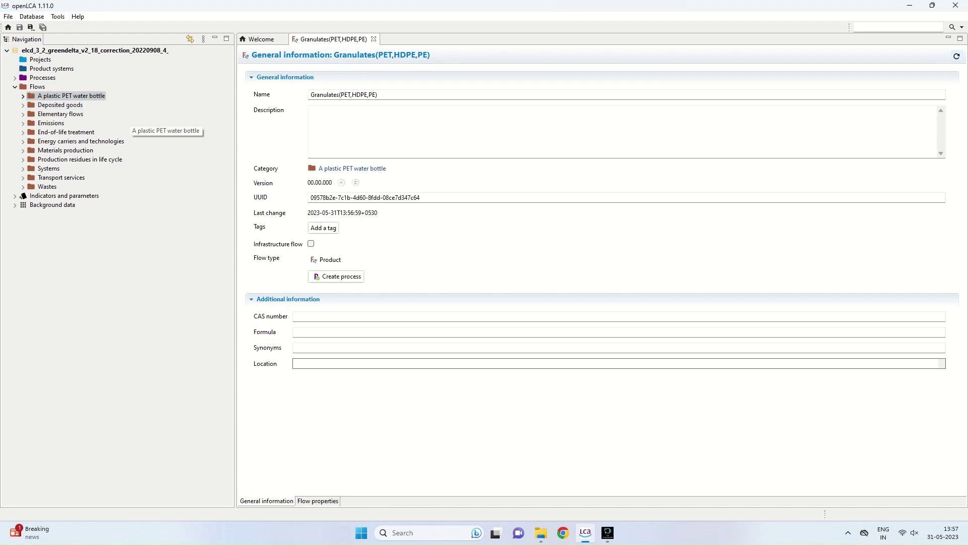
- Expand the 'A plastic PET water bottle' folder to reveal the Granulates(PET,HDPE,PE) flow
double_click(71, 95)
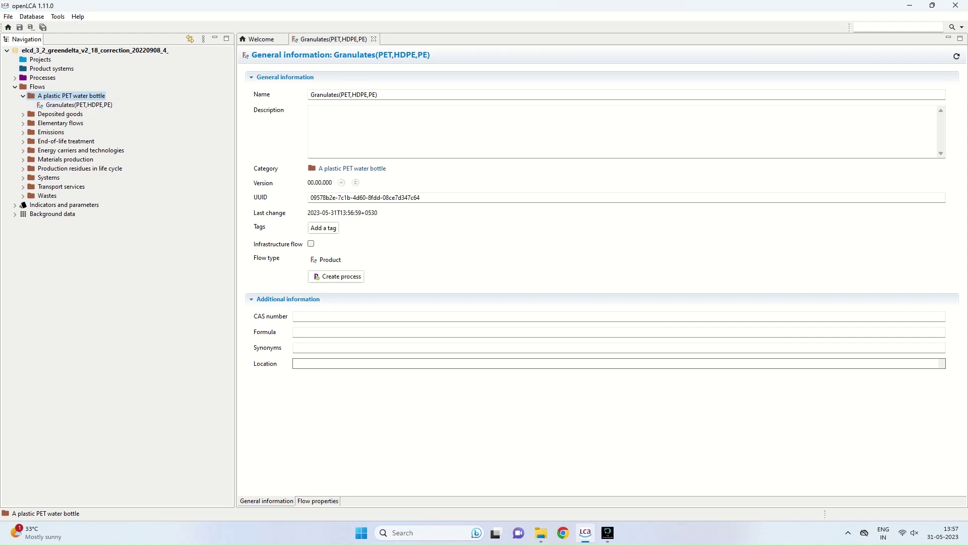
- Start a new flow 'Granulates(PET,HDPE,PE) transported' of type Product in the bottle category
right_click(33, 96)
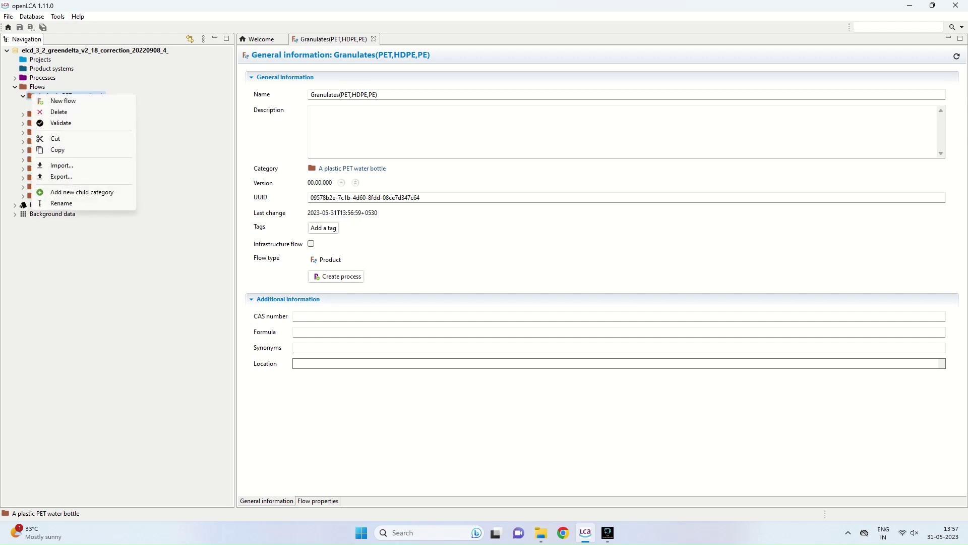
left_click(63, 101)
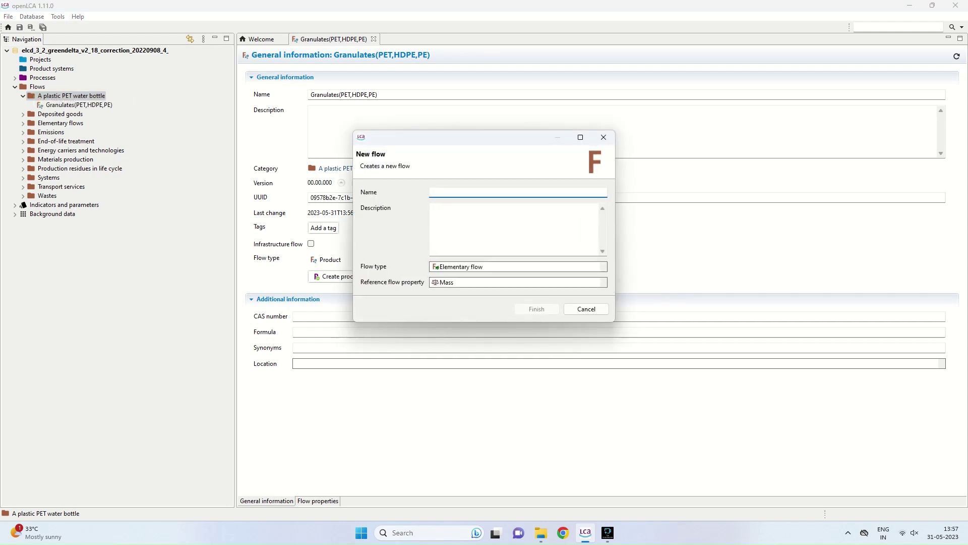
type("Granulates(PET,HDPE,PE")
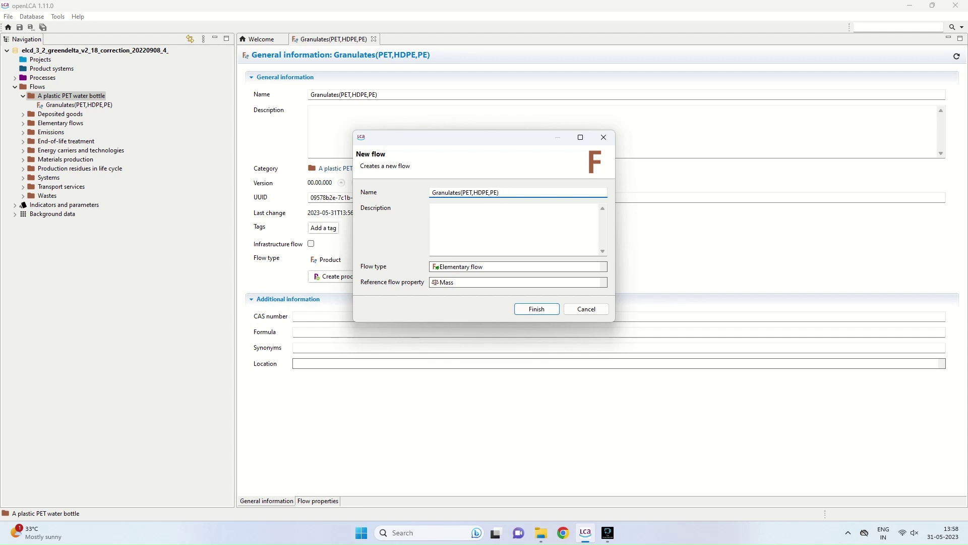
type(") transported")
left_click(518, 267)
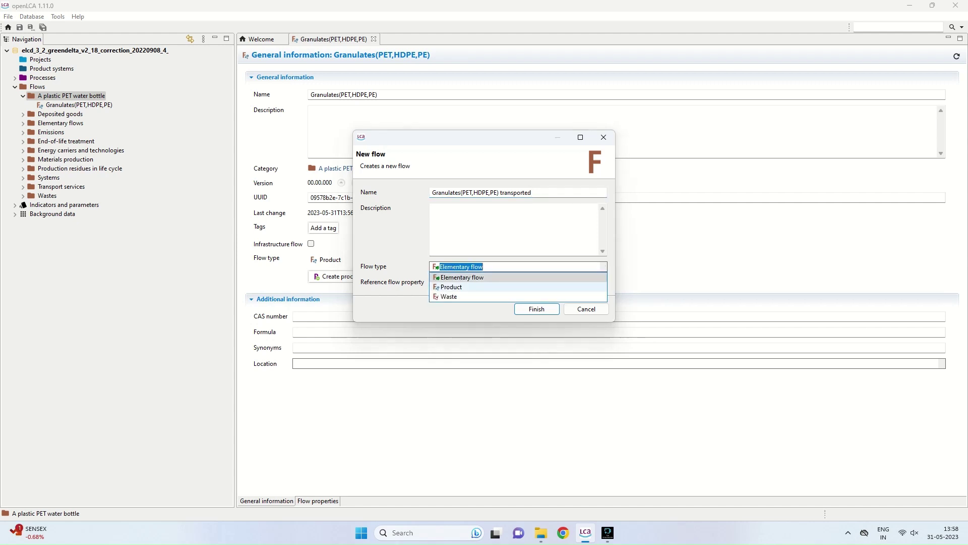
left_click(451, 287)
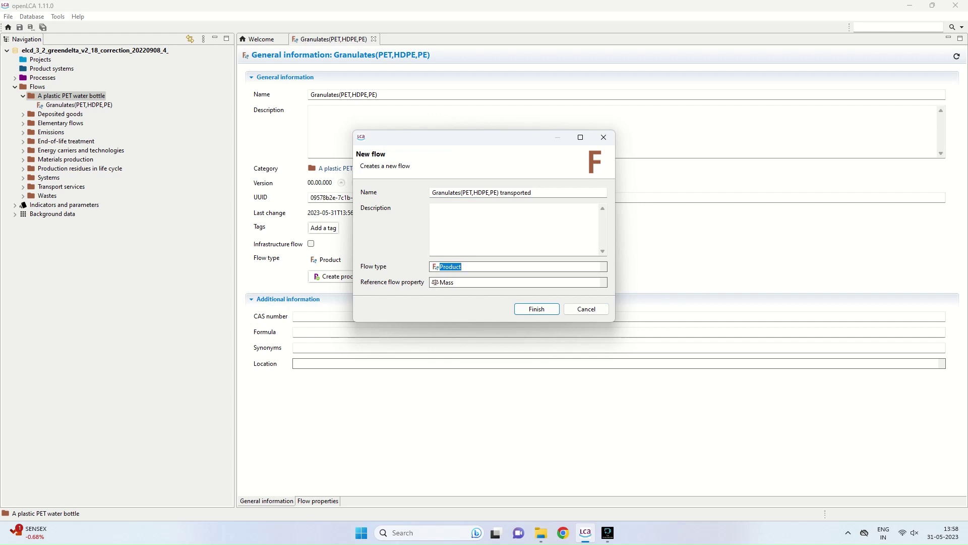
left_click(518, 282)
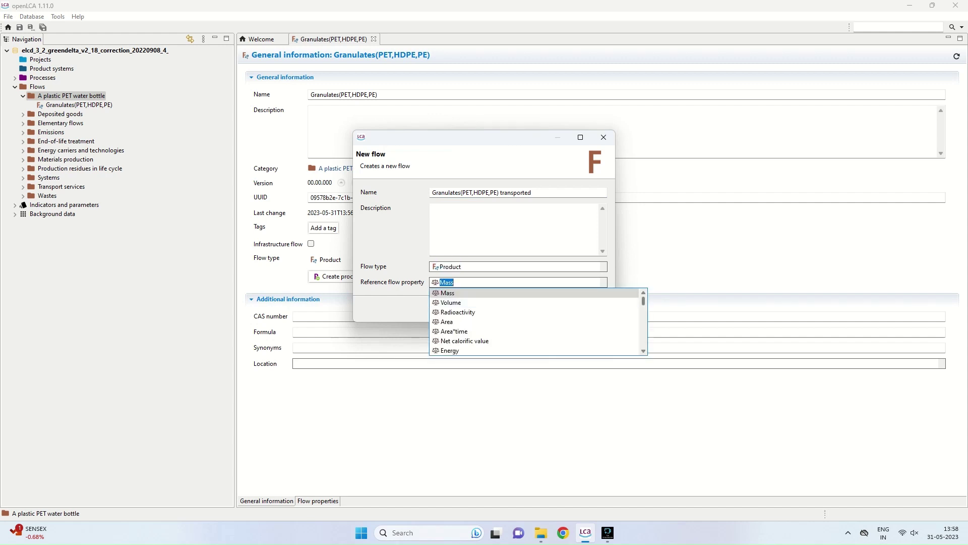
- Set Number of items as reference flow property and finish the transported granulates flow
scroll(535, 322, "down", 3)
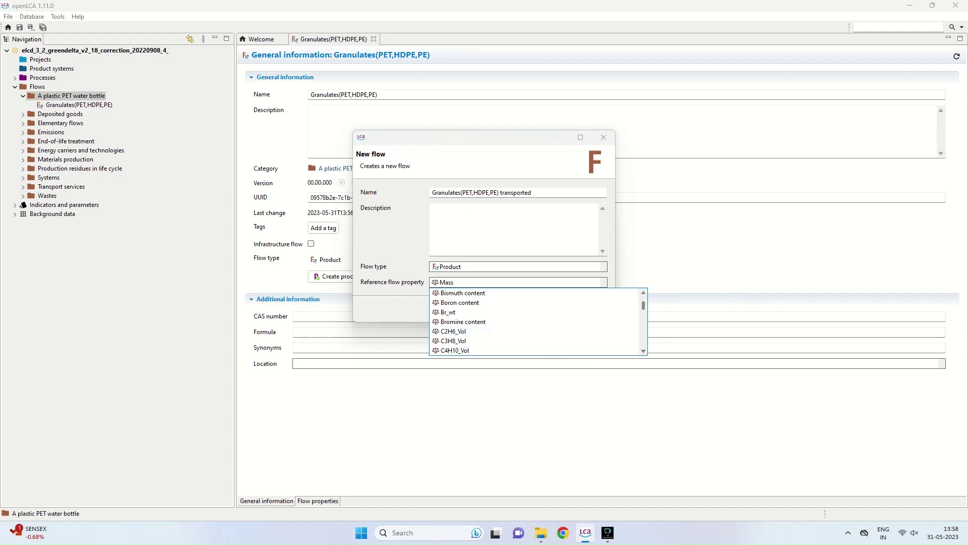
scroll(534, 322, "down", 1)
scroll(534, 321, "down", 5)
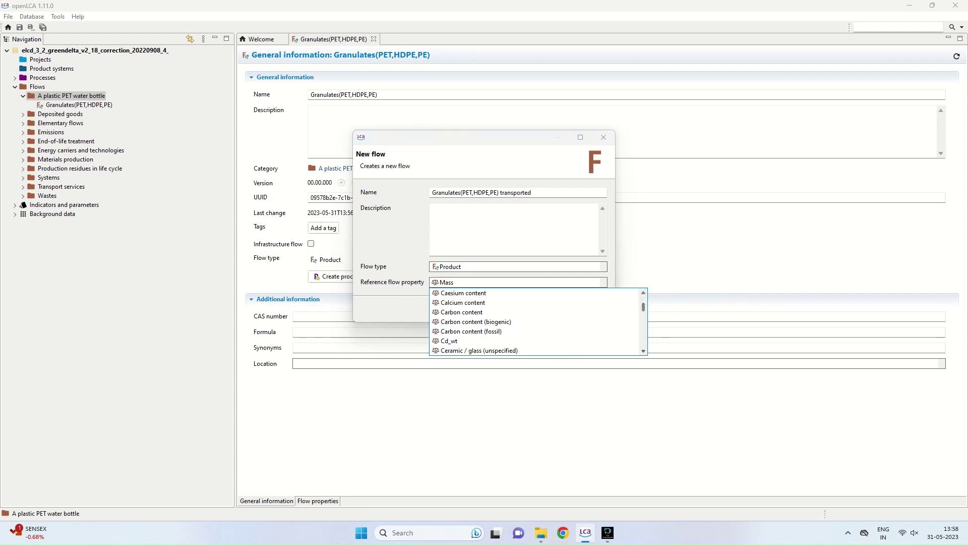
scroll(535, 321, "down", 6)
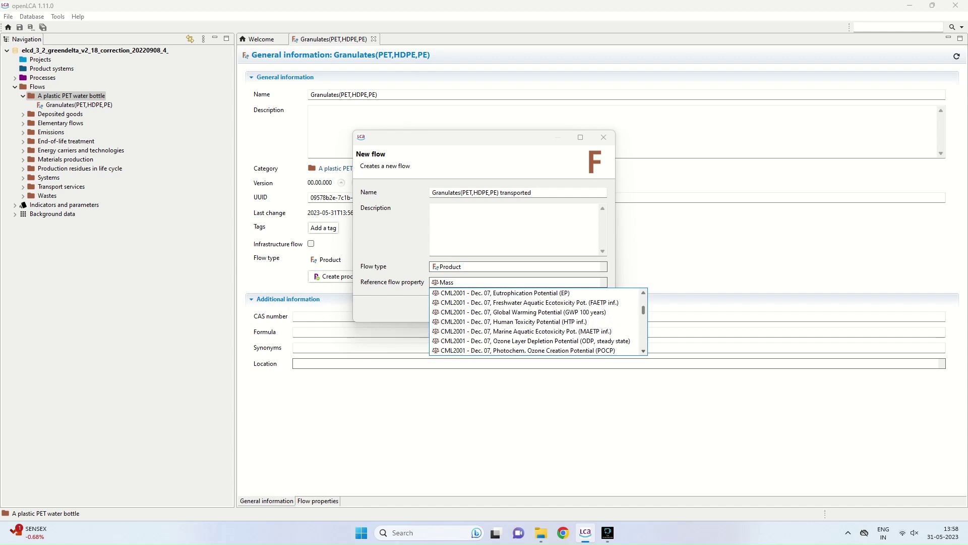
scroll(534, 321, "down", 5)
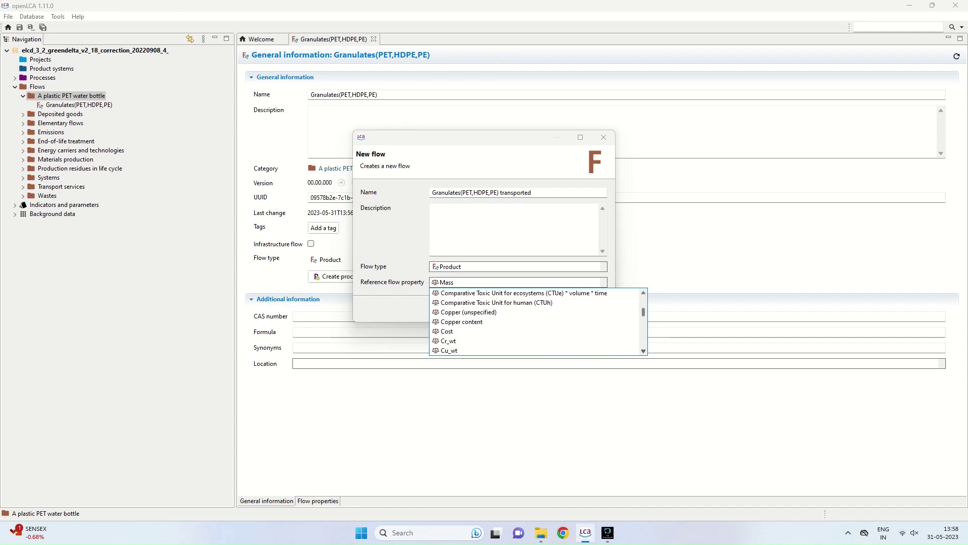
scroll(534, 321, "up", 18)
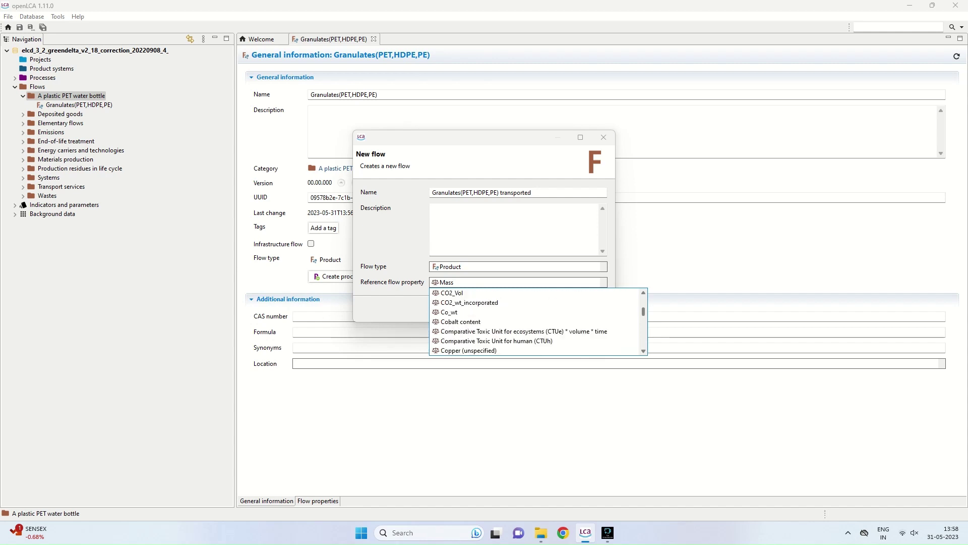
scroll(535, 322, "up", 4)
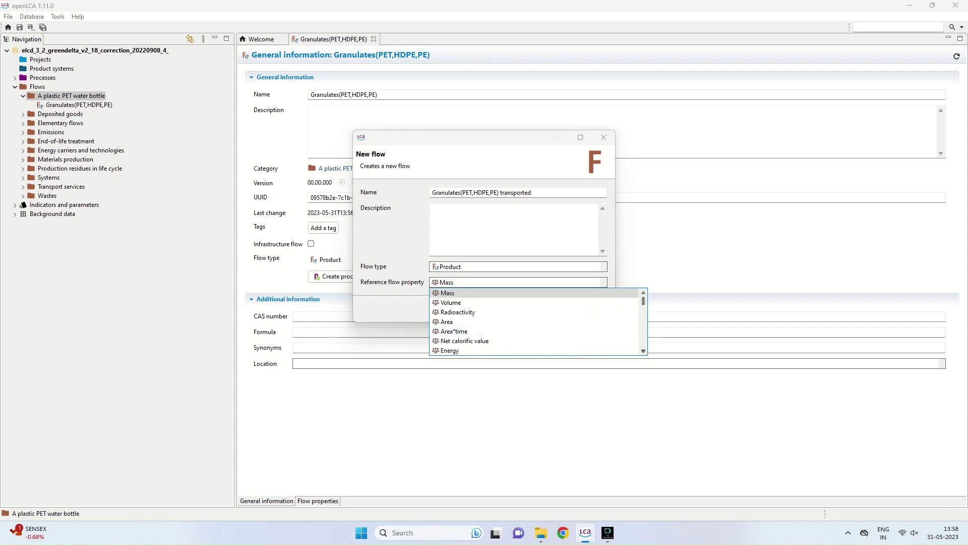
scroll(535, 321, "down", 2)
scroll(535, 321, "down", 6)
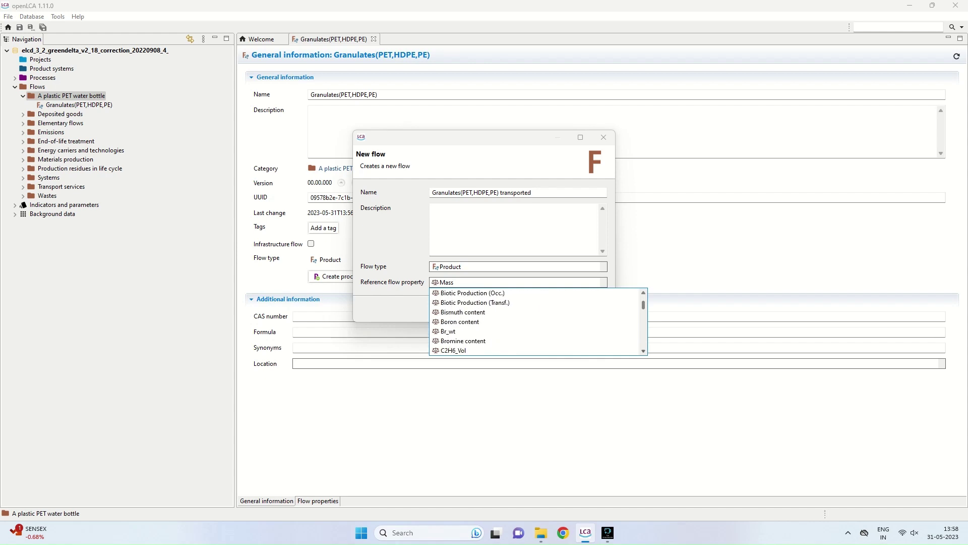
scroll(535, 321, "down", 10)
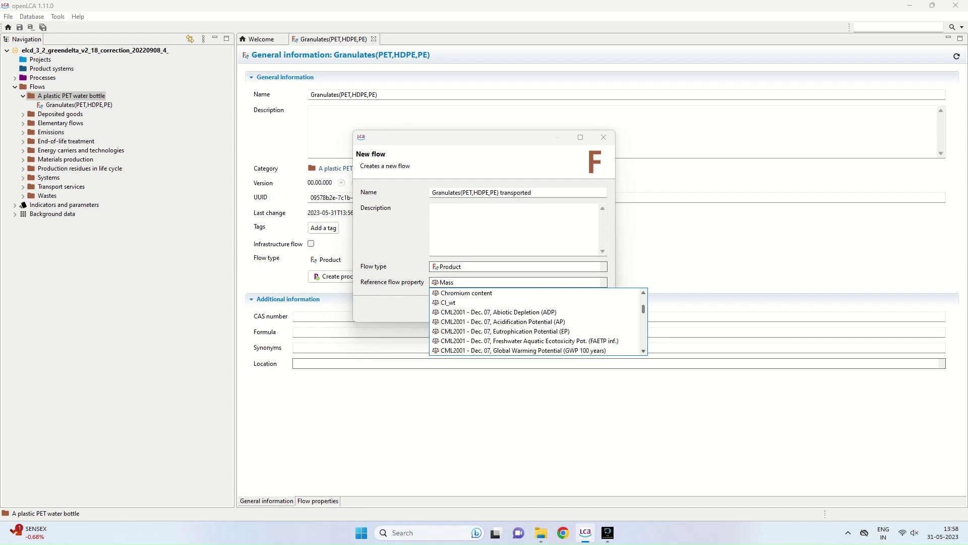
scroll(534, 321, "down", 10)
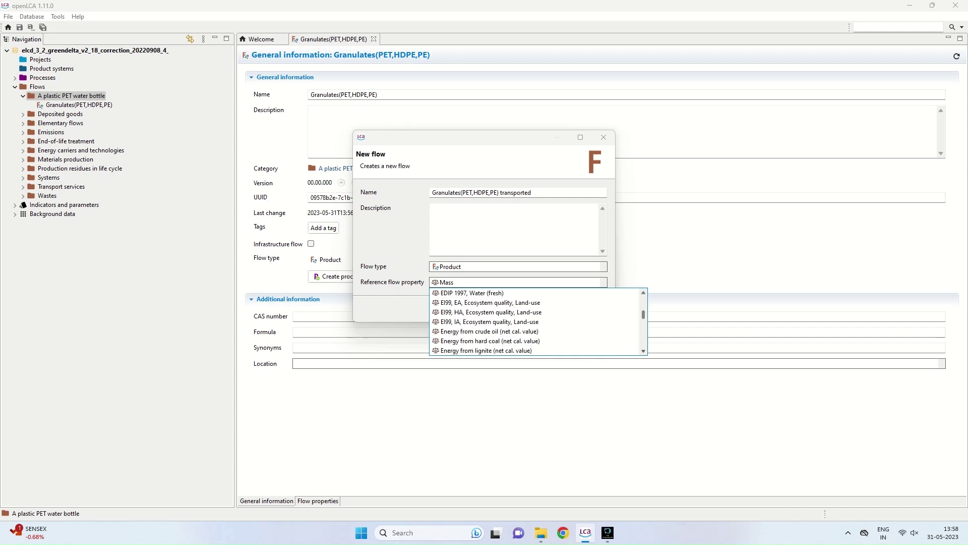
scroll(535, 321, "down", 10)
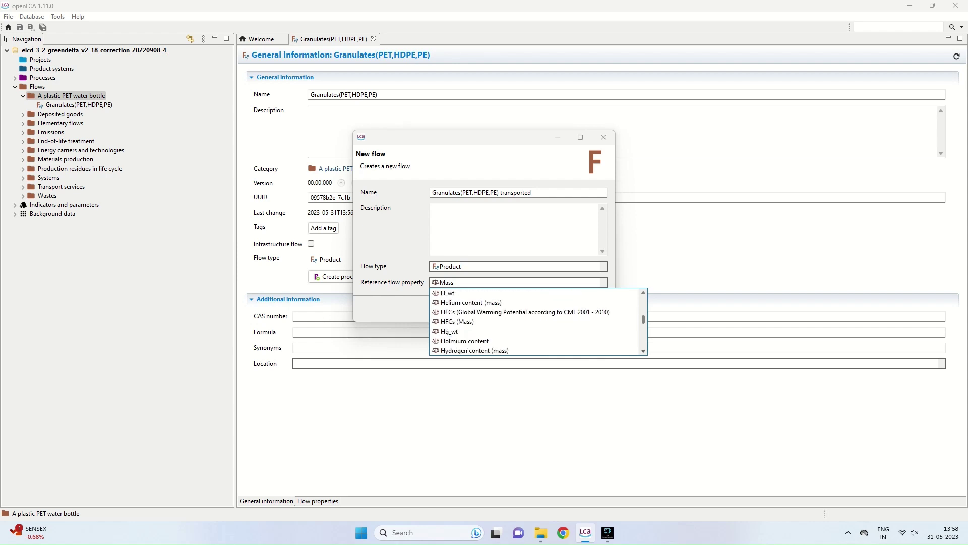
scroll(535, 321, "down", 1)
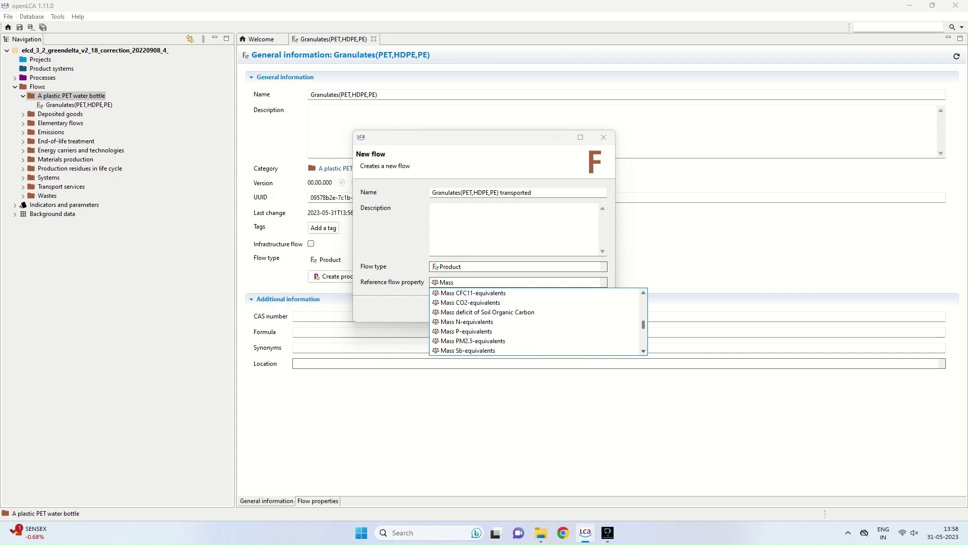
scroll(535, 321, "down", 1)
scroll(537, 321, "down", 6)
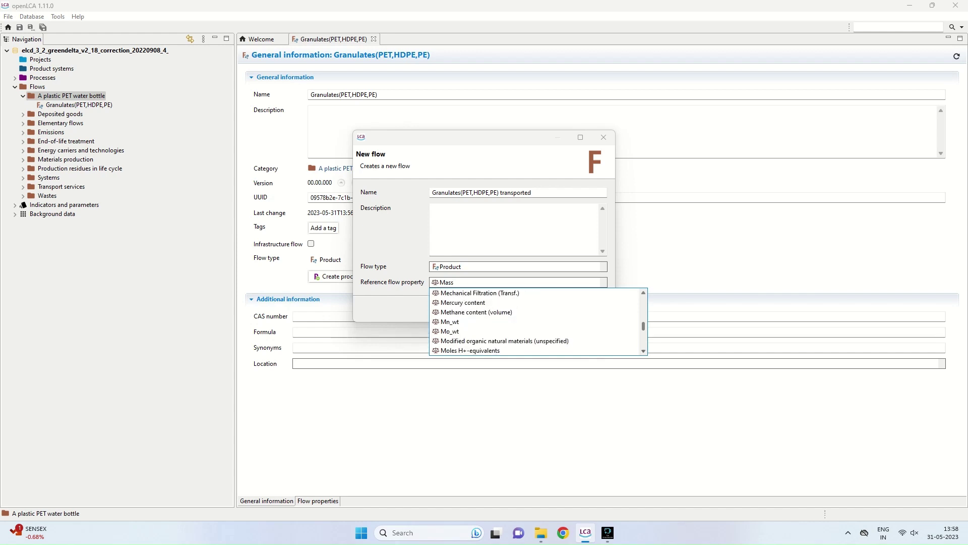
scroll(534, 321, "down", 1)
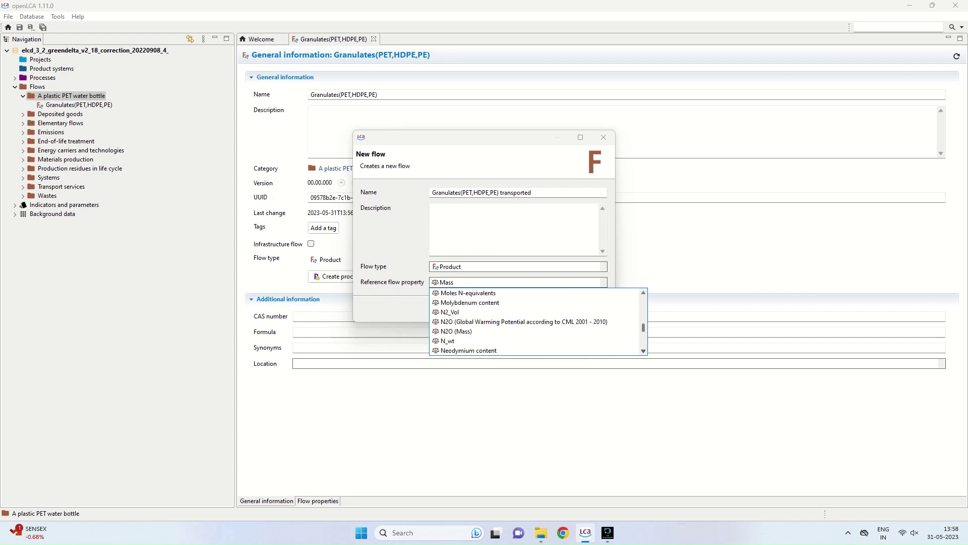
scroll(537, 321, "down", 3)
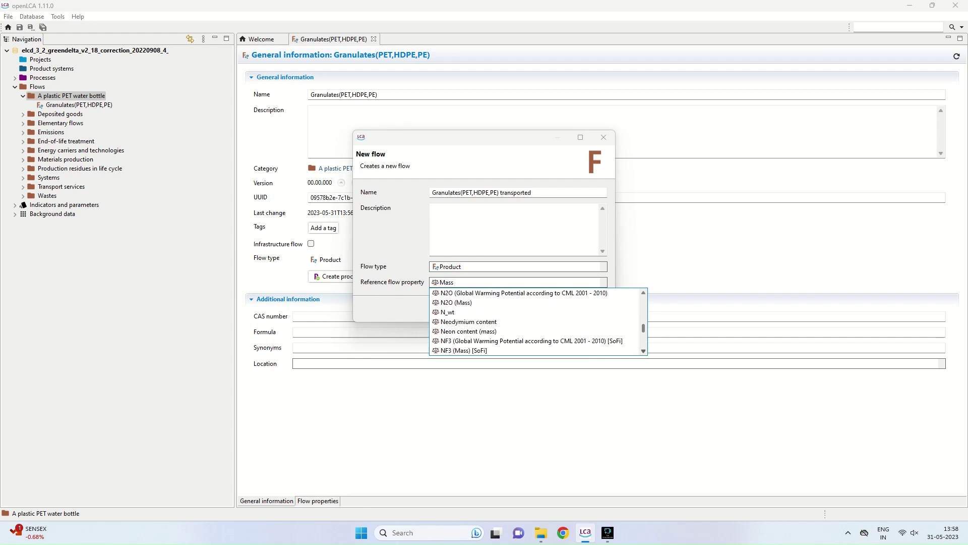
scroll(537, 321, "down", 3)
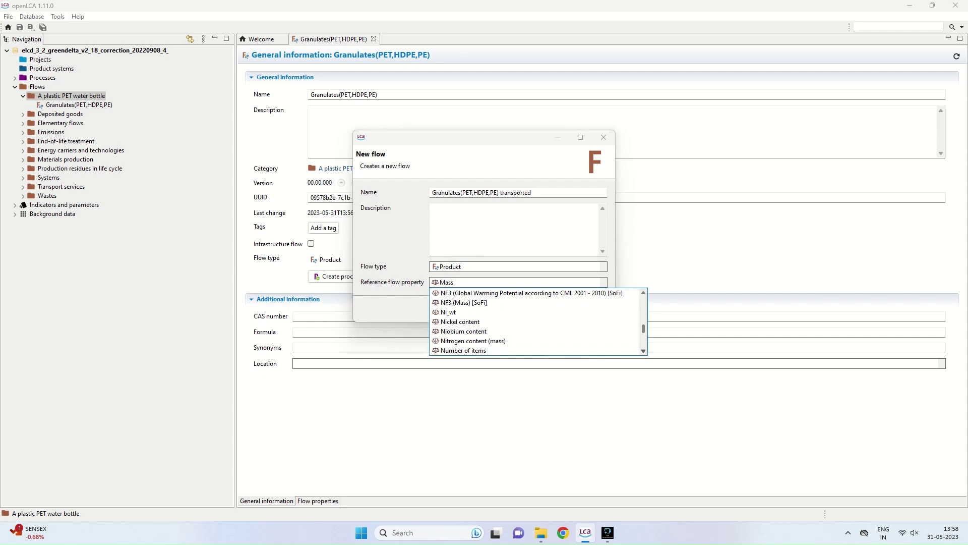
left_click(463, 350)
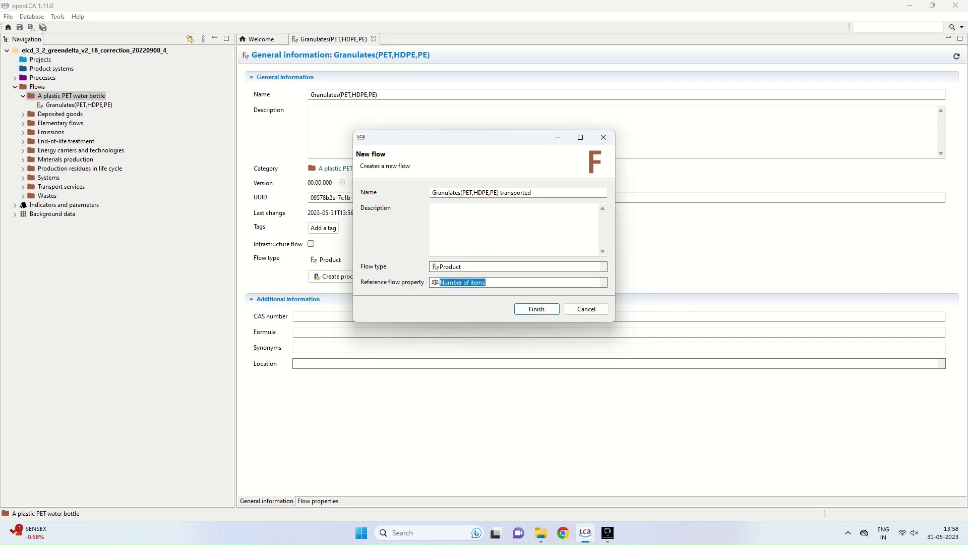
left_click(537, 309)
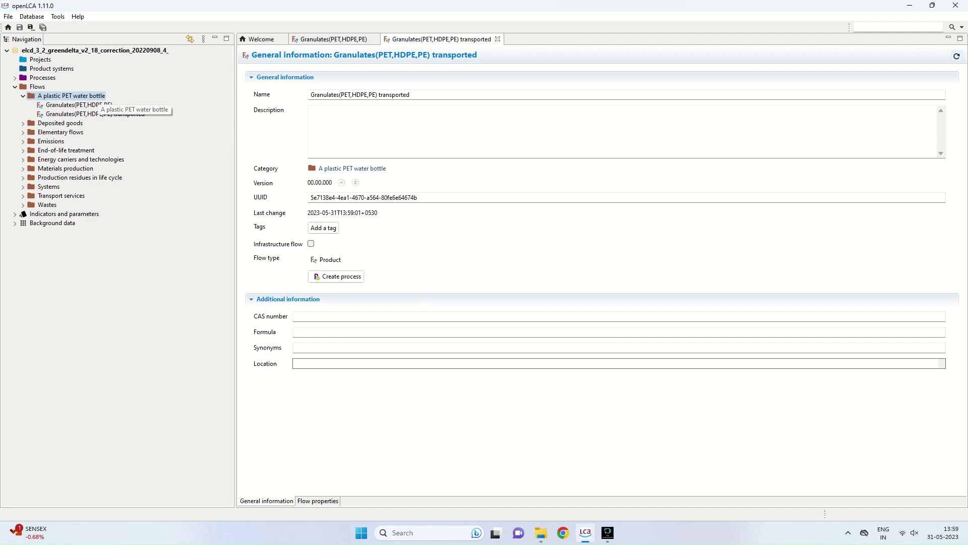
right_click(101, 97)
- Create a Product flow 'PET bottle filled' with Mass reference in the bottle category
left_click(126, 103)
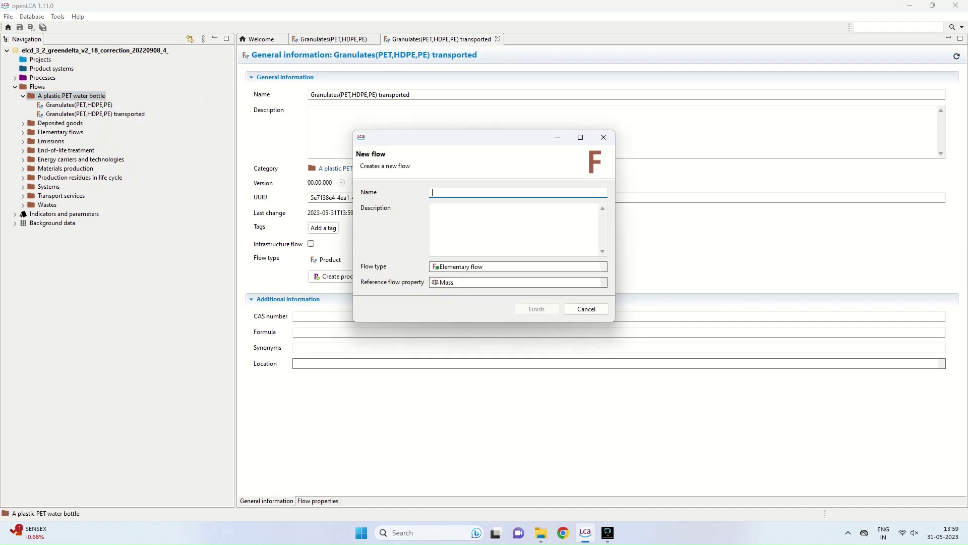
type("PET bottle filled")
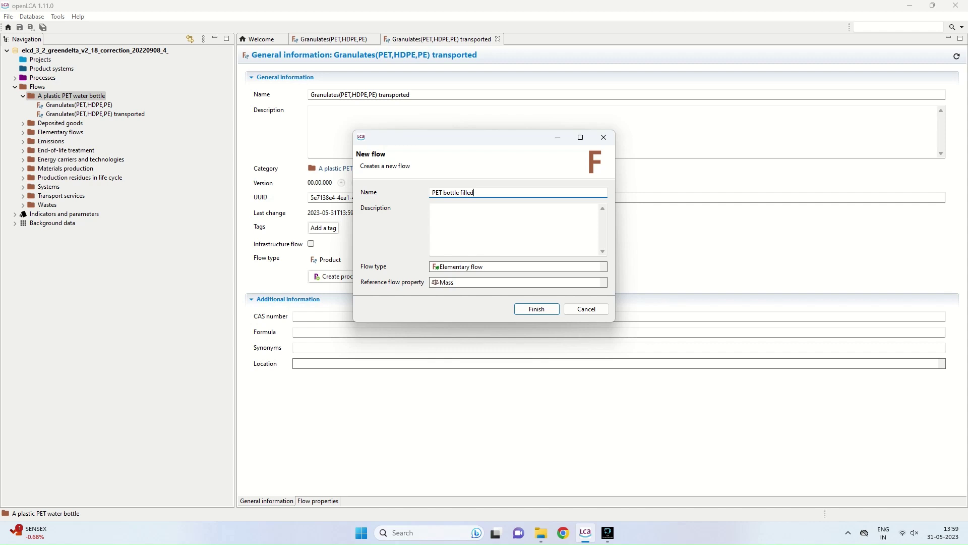
key("Tab")
key("alt+Down")
key("Down")
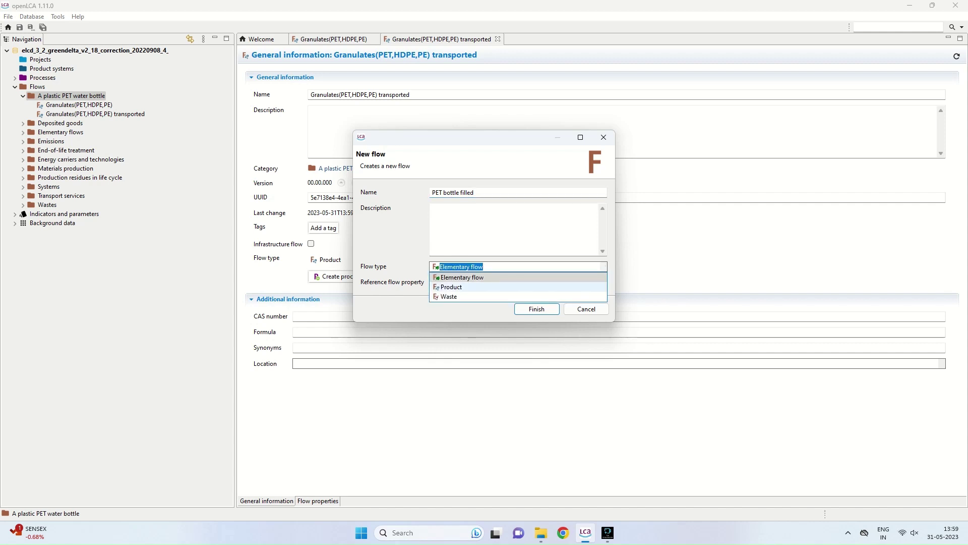
key("Return")
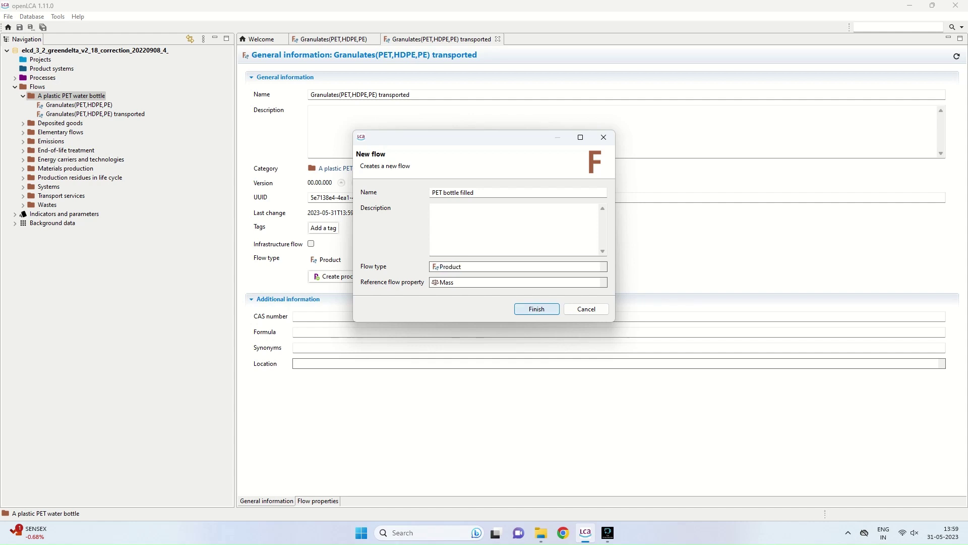
left_click(519, 308)
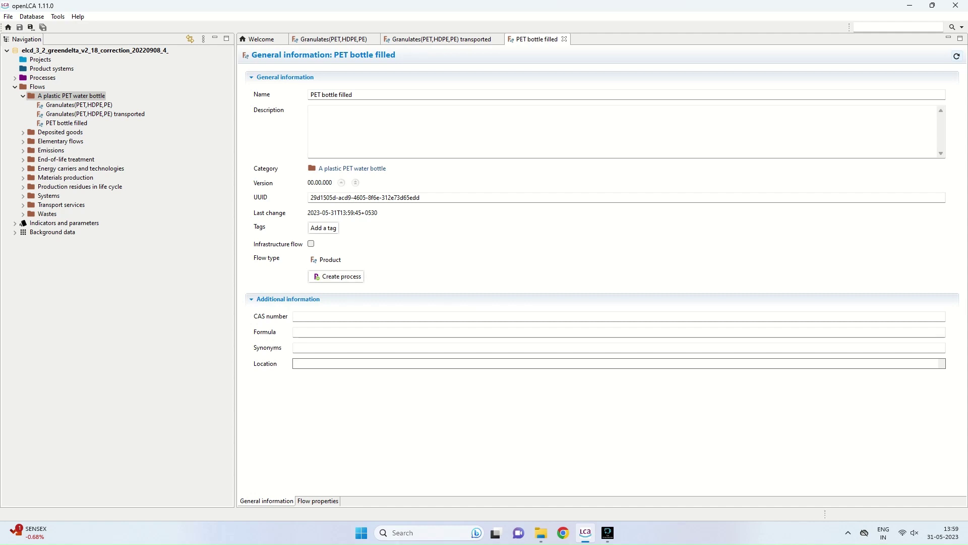
- Close both Granulates flow editor tabs, keeping the PET bottle filled flow open
left_click(79, 105)
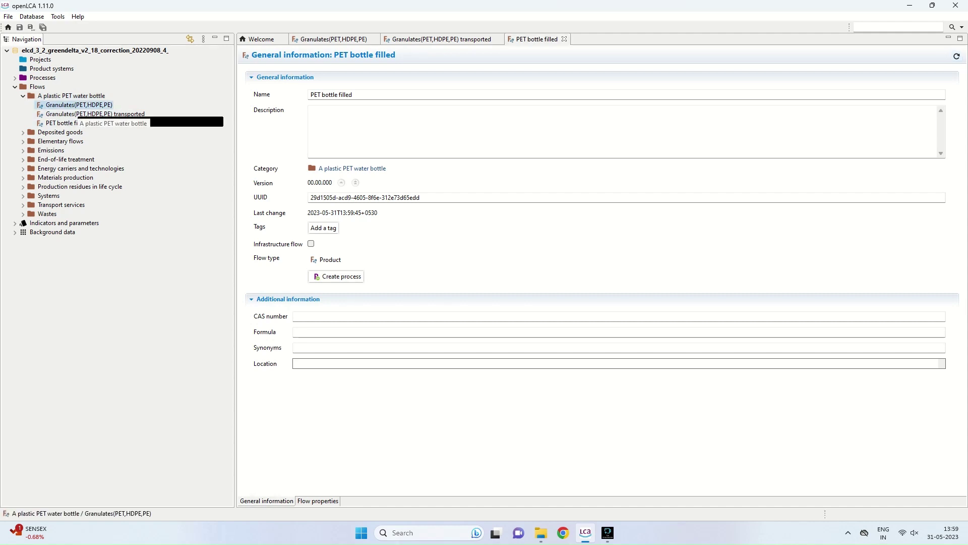
double_click(78, 105)
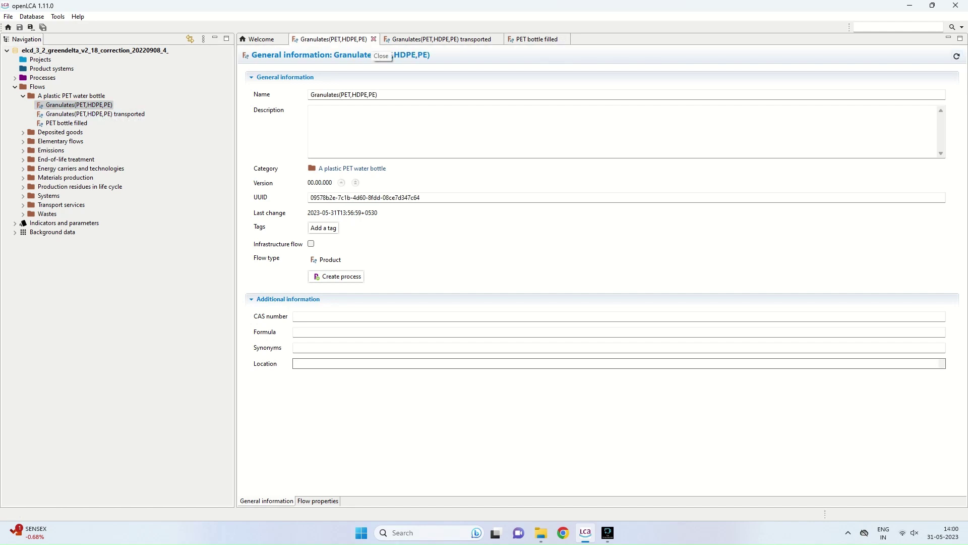
left_click(374, 39)
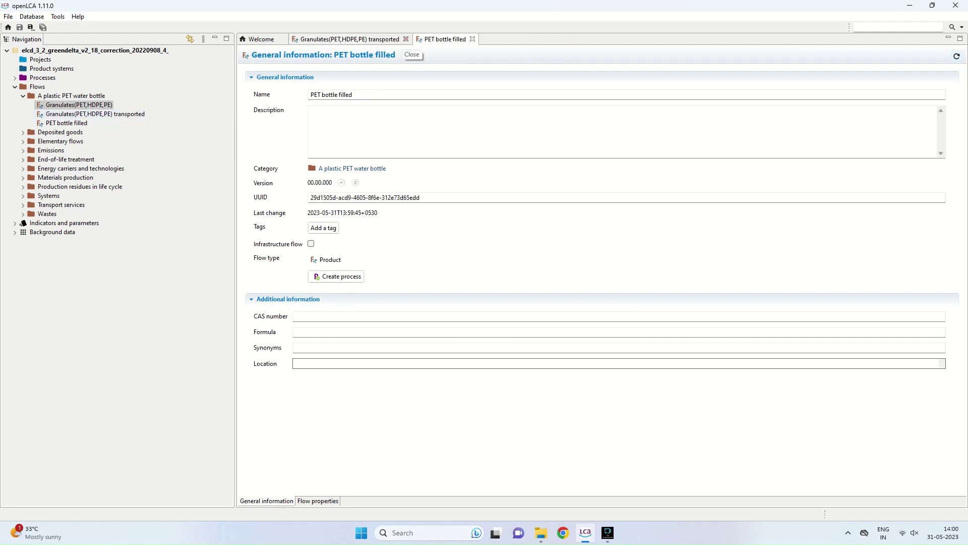
left_click(406, 39)
left_click(66, 123)
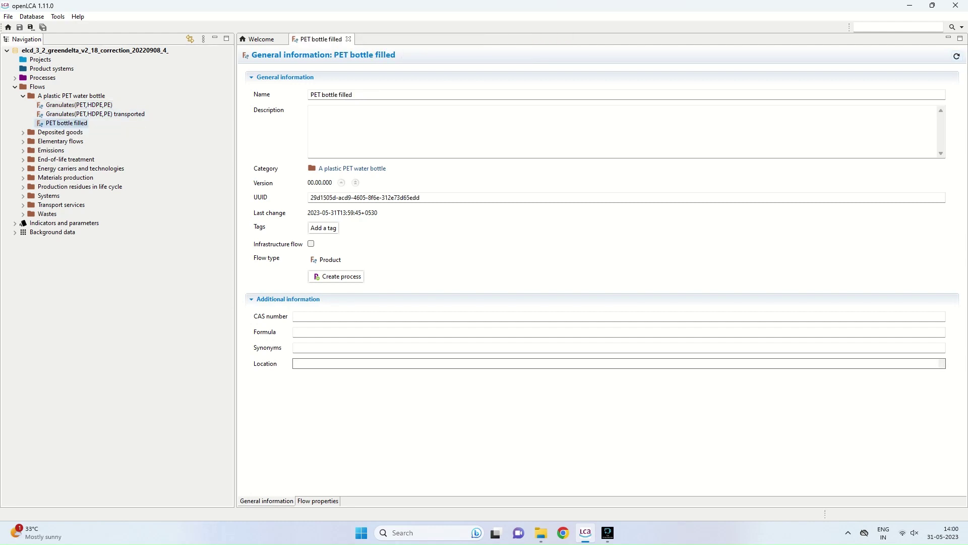